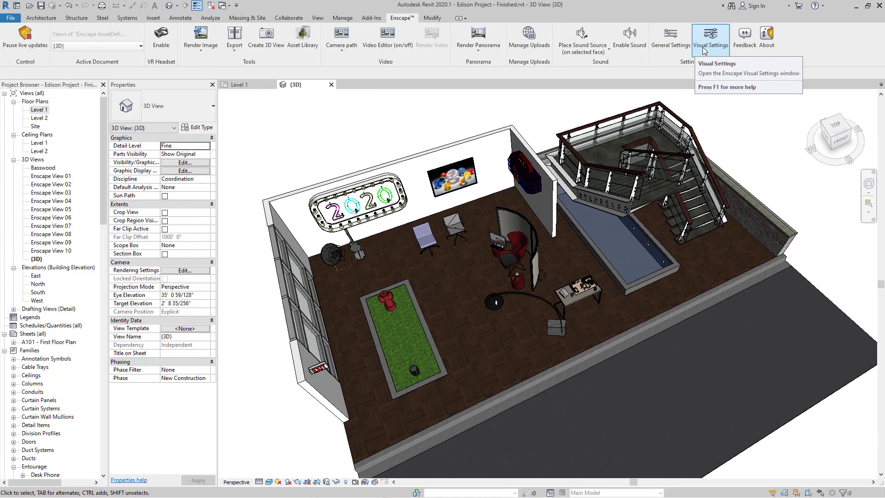
pyautogui.click(703, 51)
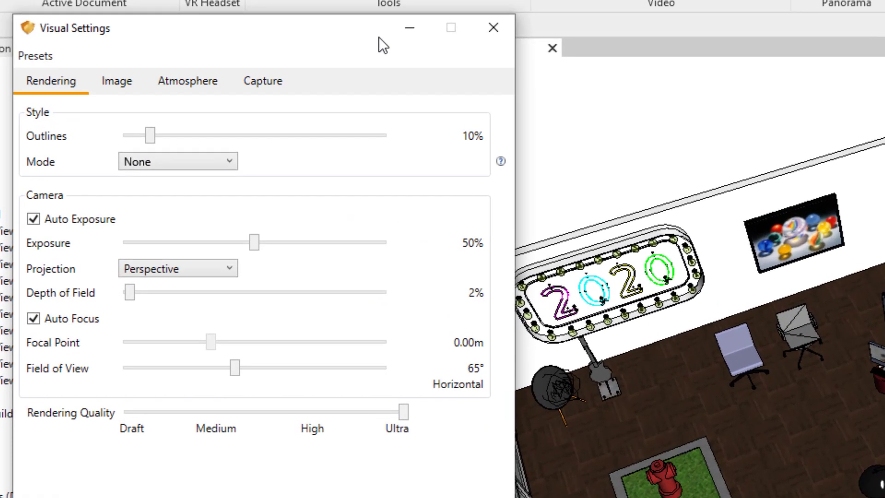
pyautogui.click(128, 87)
pyautogui.click(183, 84)
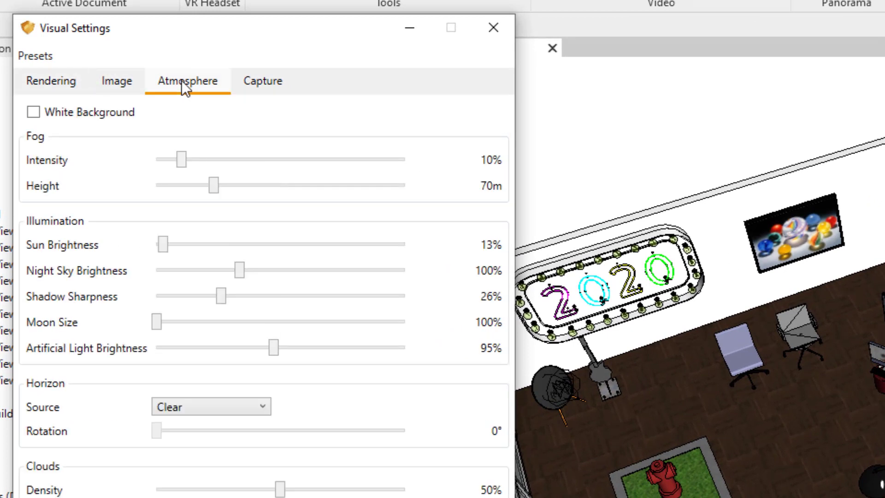
pyautogui.click(247, 84)
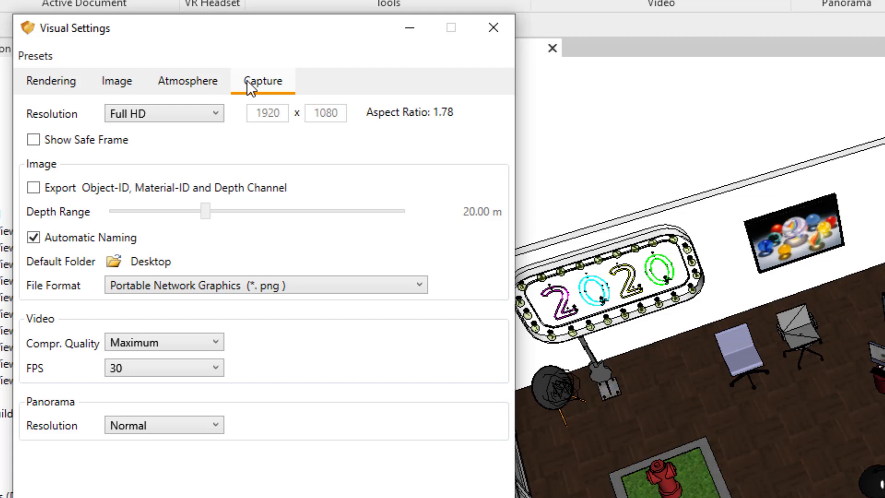
pyautogui.click(41, 56)
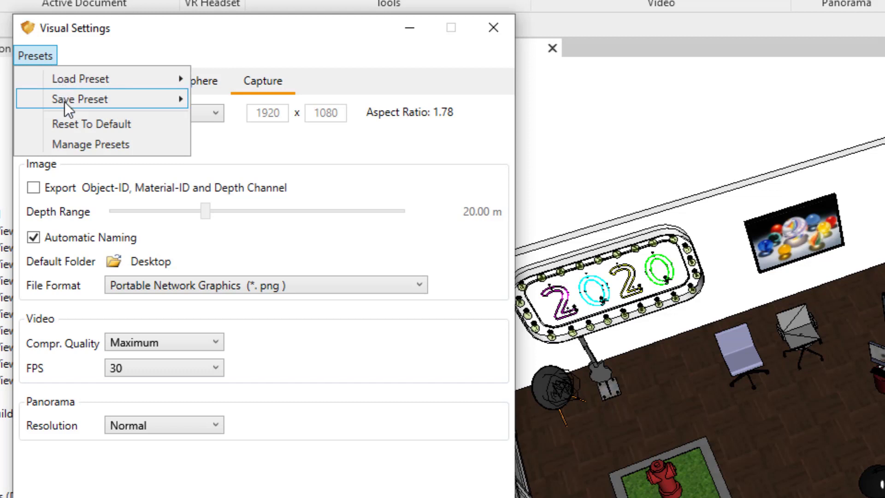
pyautogui.moveTo(64, 101)
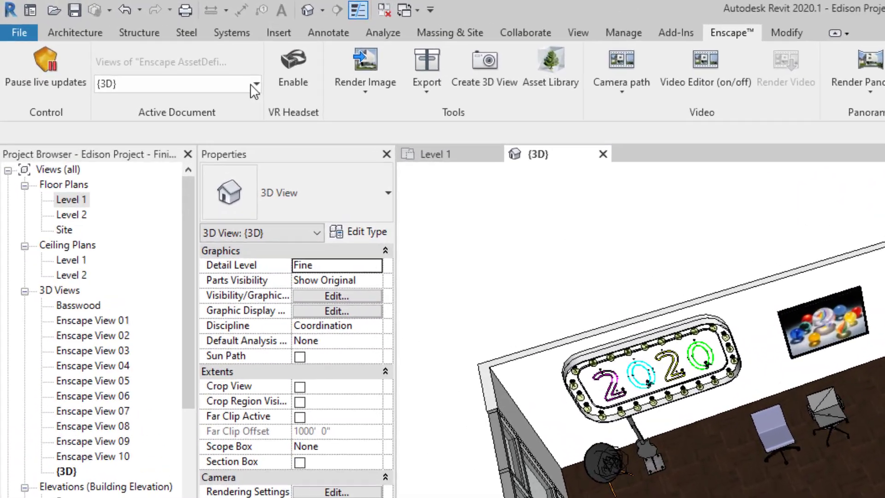
# In the Active Document list, link Enscape View 01 to the Default visual settings preset.
pyautogui.click(253, 85)
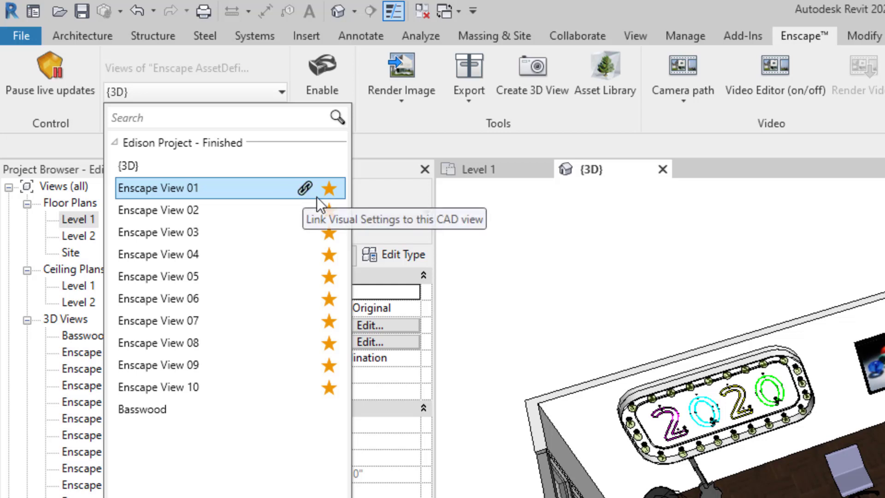
pyautogui.click(304, 189)
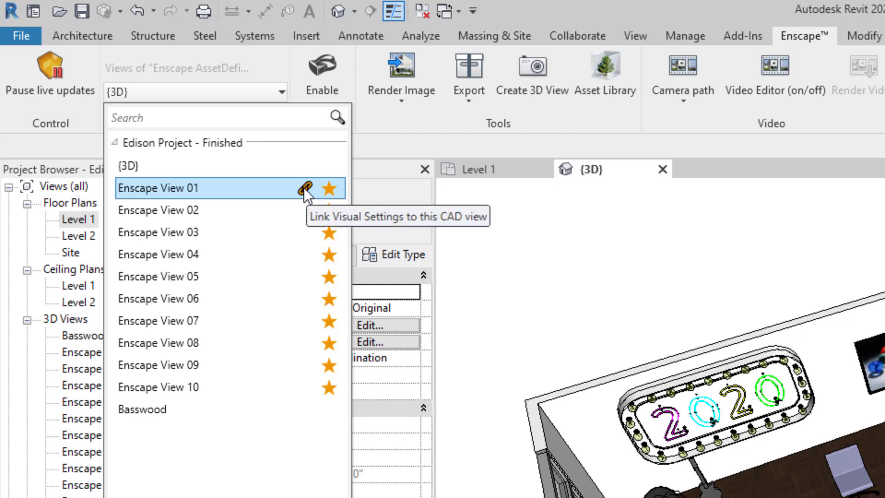
pyautogui.click(304, 189)
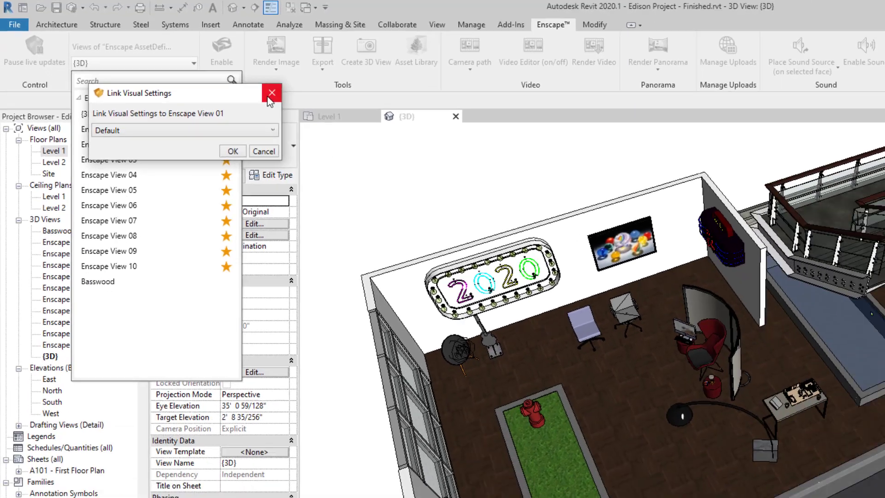
pyautogui.click(395, 135)
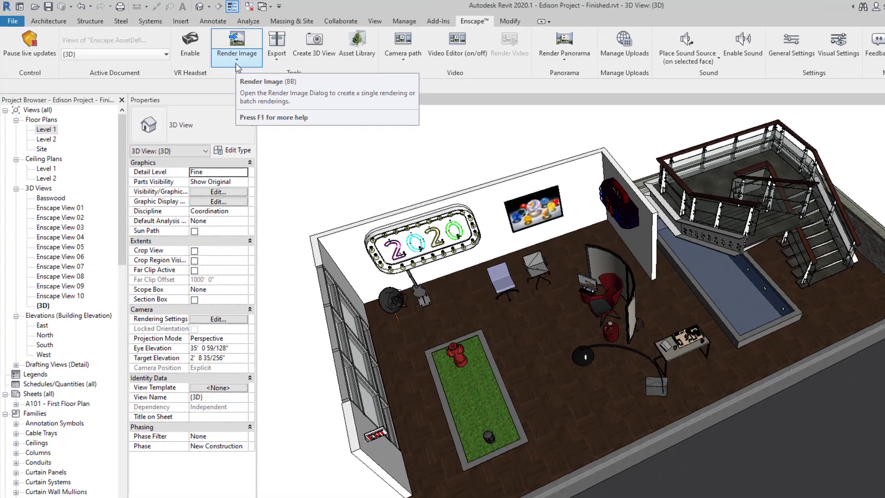
pyautogui.click(200, 50)
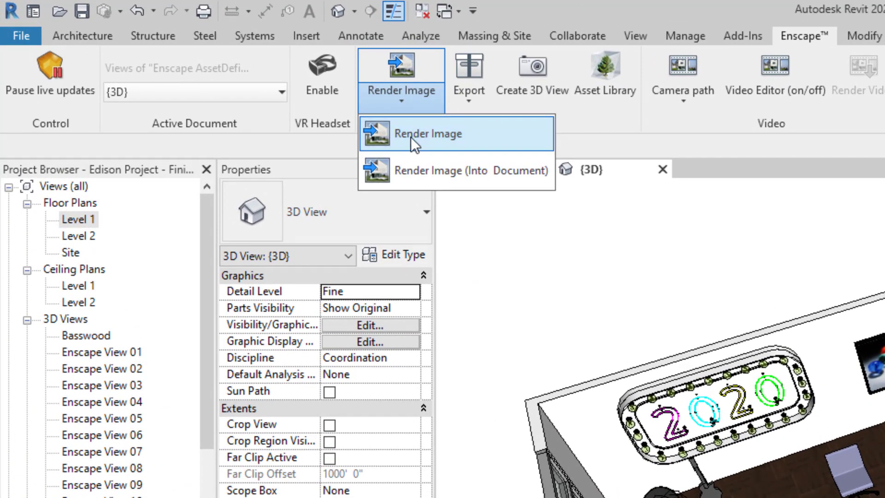
pyautogui.click(411, 139)
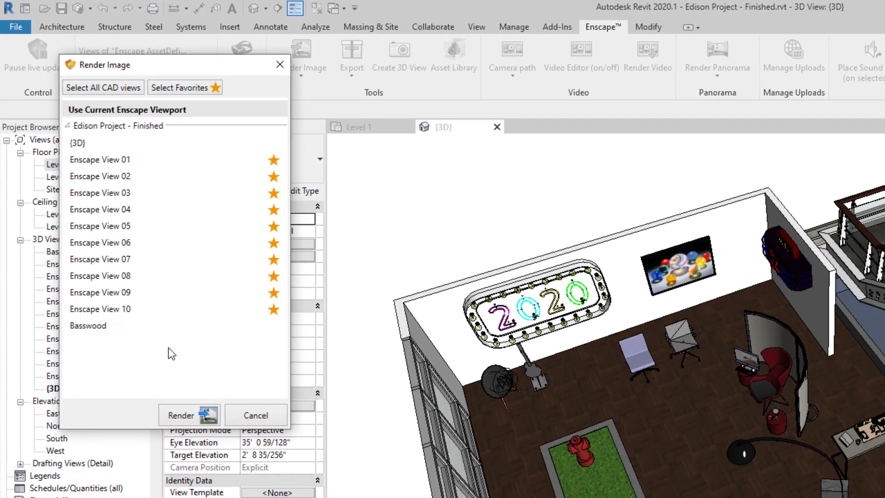
pyautogui.click(120, 325)
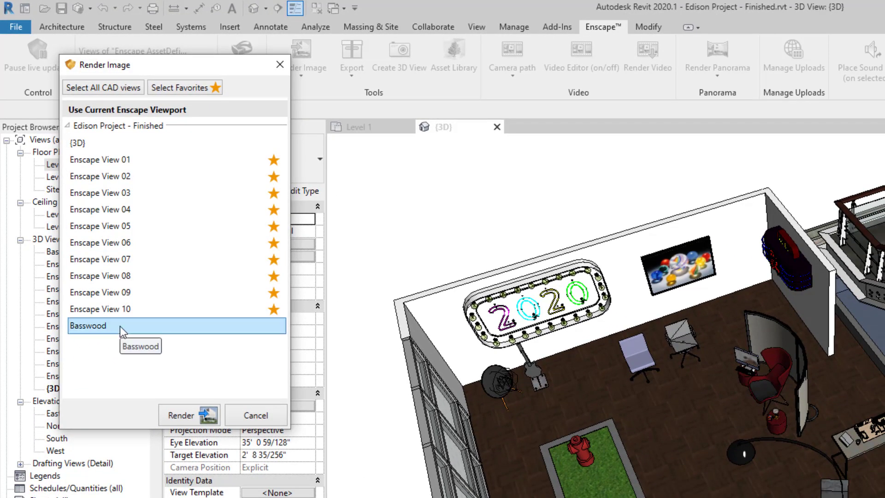
pyautogui.click(104, 276)
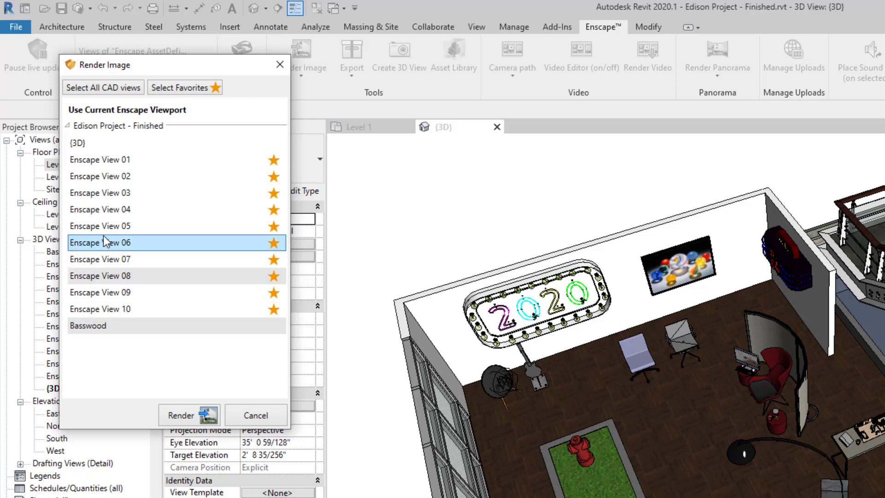
pyautogui.click(180, 92)
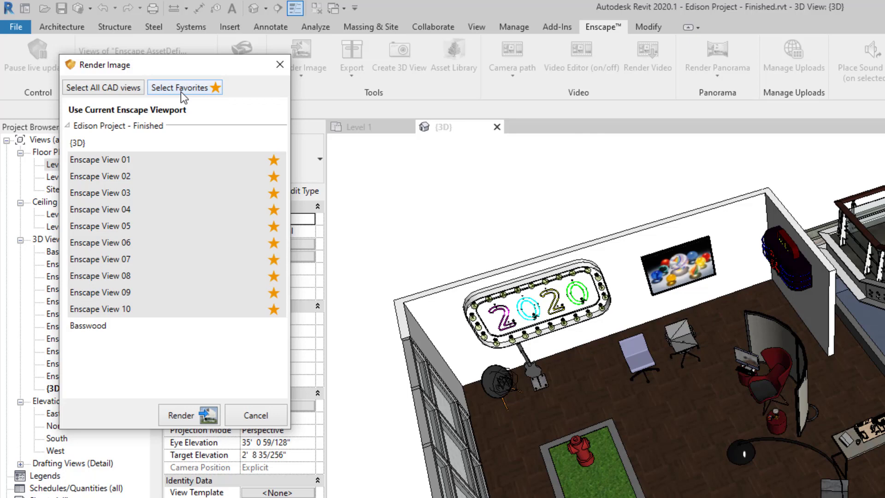
pyautogui.click(107, 95)
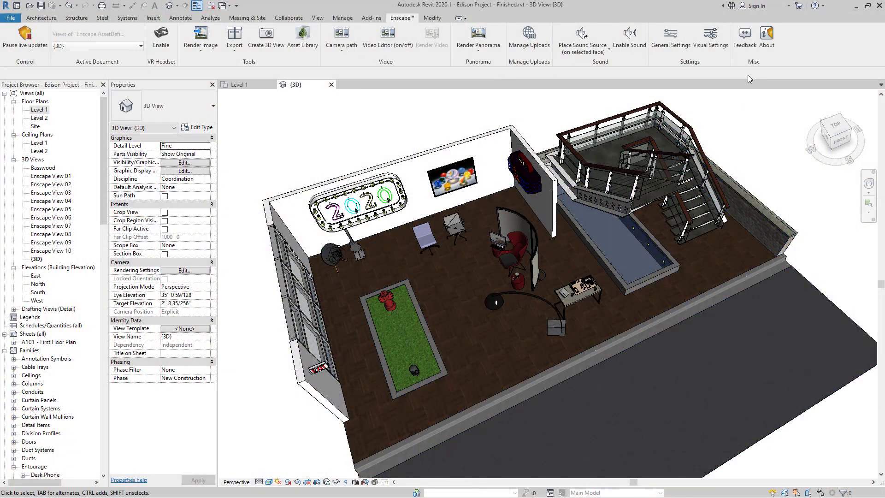
# Change the camera Projection on Enscape's Rendering settings from Perspective to Orthographic.
pyautogui.click(710, 47)
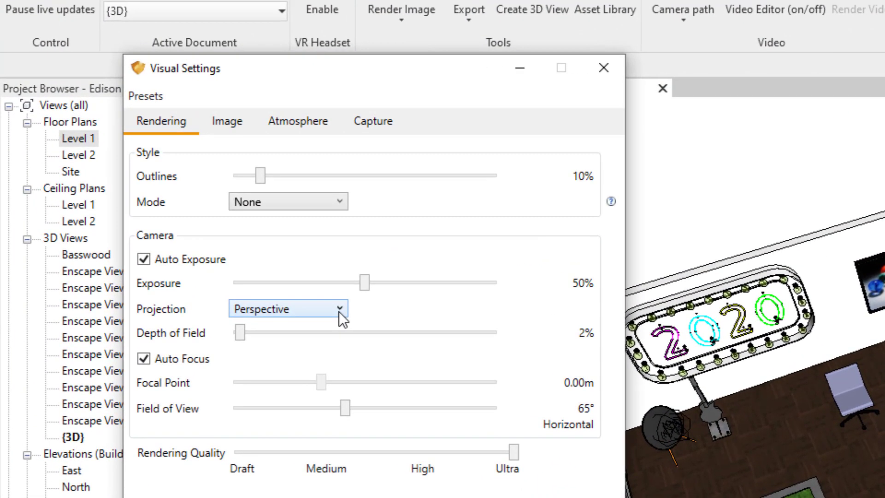
pyautogui.click(169, 194)
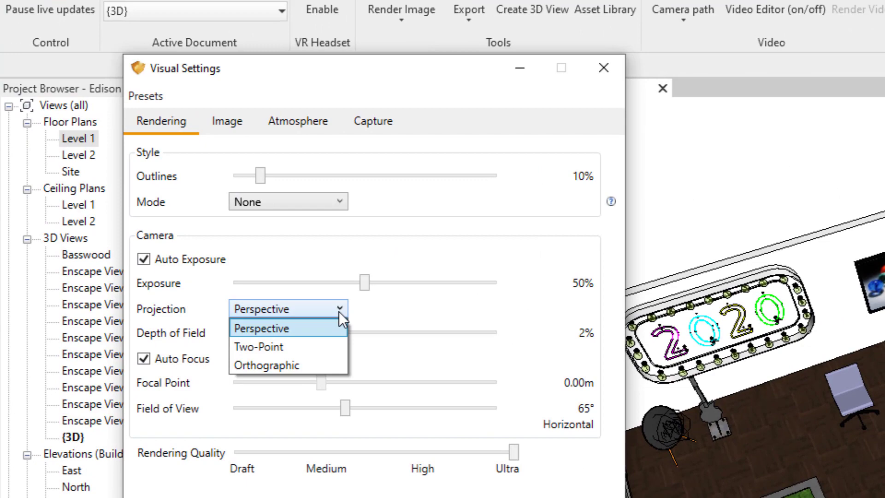
pyautogui.click(310, 363)
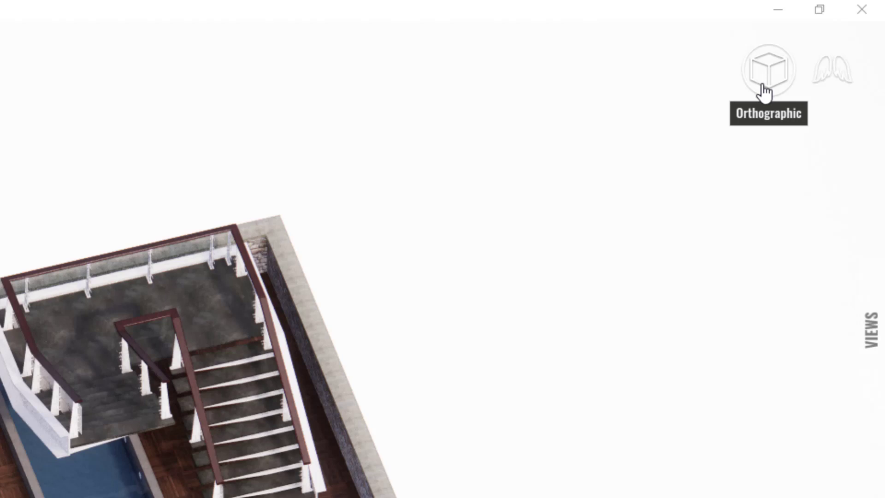
pyautogui.click(764, 85)
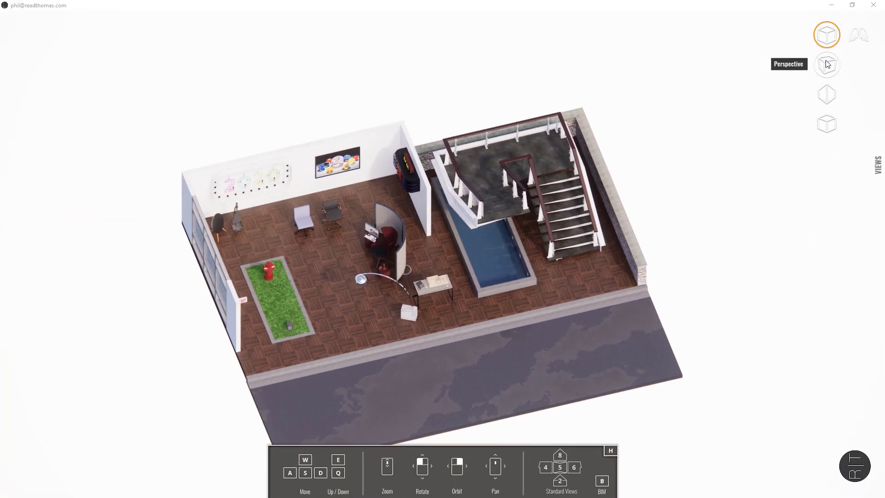
pyautogui.click(767, 76)
pyautogui.moveTo(825, 59); pyautogui.dragTo(691, 106)
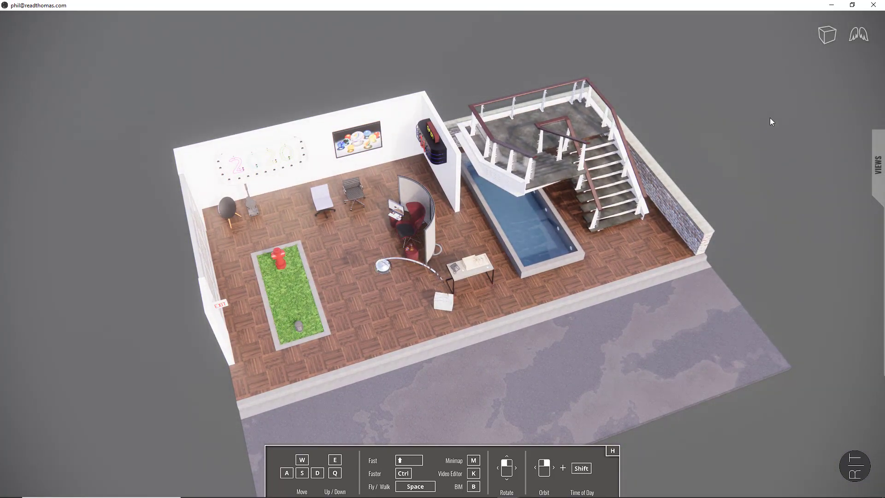
pyautogui.click(827, 43)
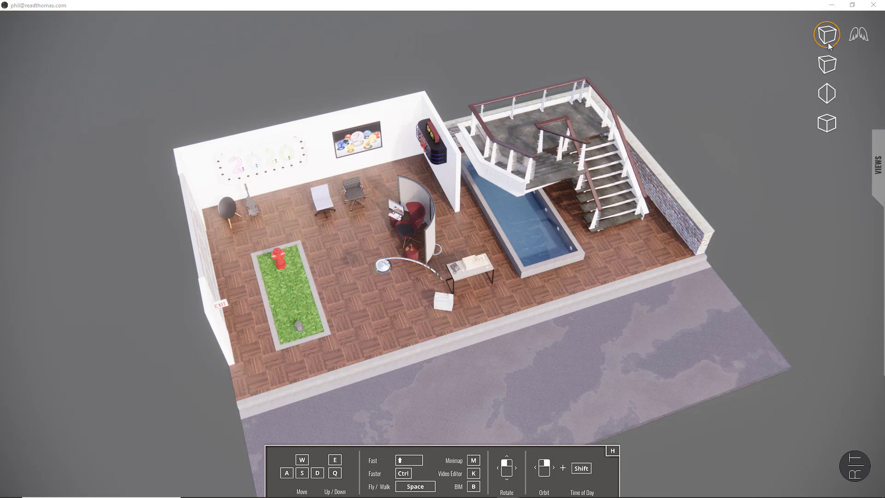
pyautogui.click(827, 124)
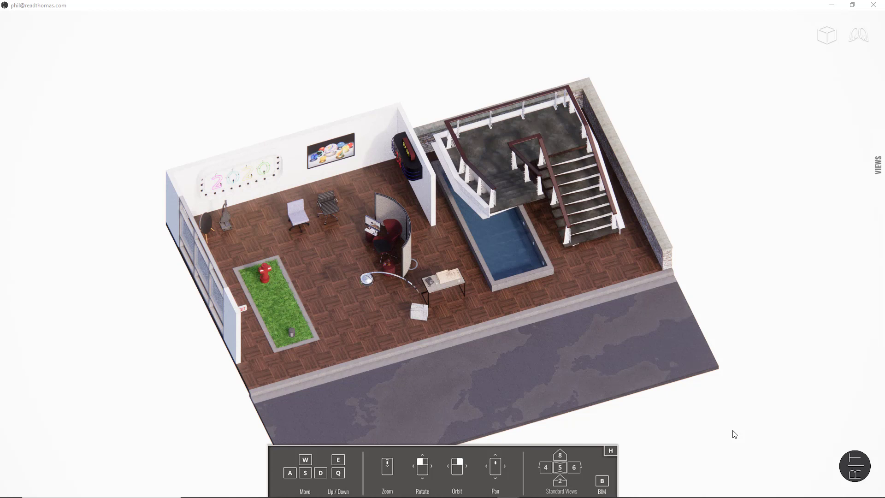
# Show the top, front and side standard views with numpad 5, 2, 4, 8, then switch back to Perspective.
pyautogui.press('ctrl+super+o')
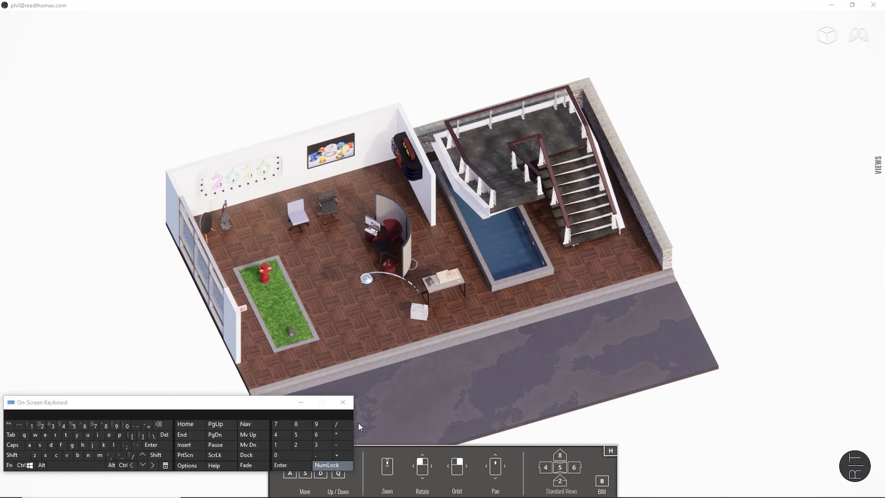
pyautogui.click(304, 435)
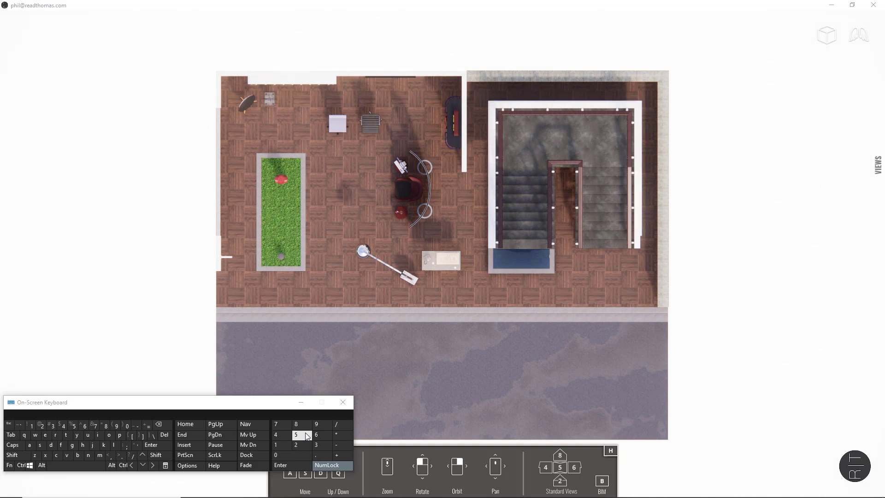
pyautogui.click(295, 446)
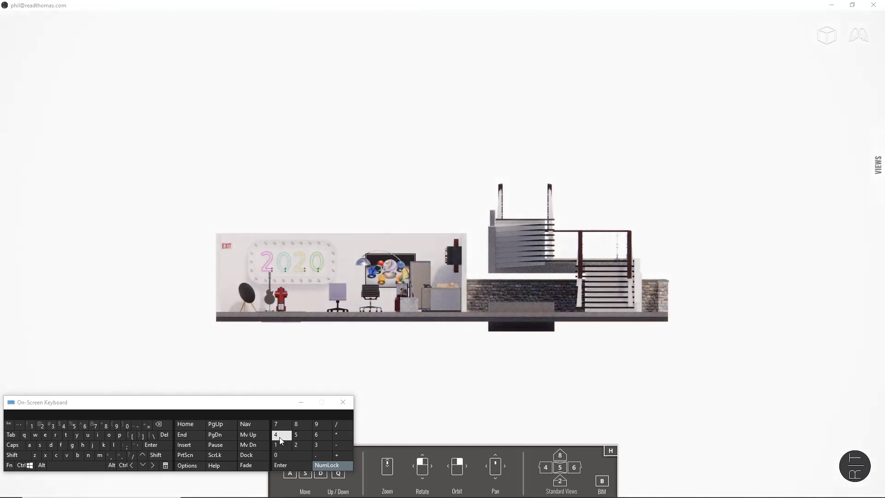
pyautogui.click(279, 436)
pyautogui.click(297, 425)
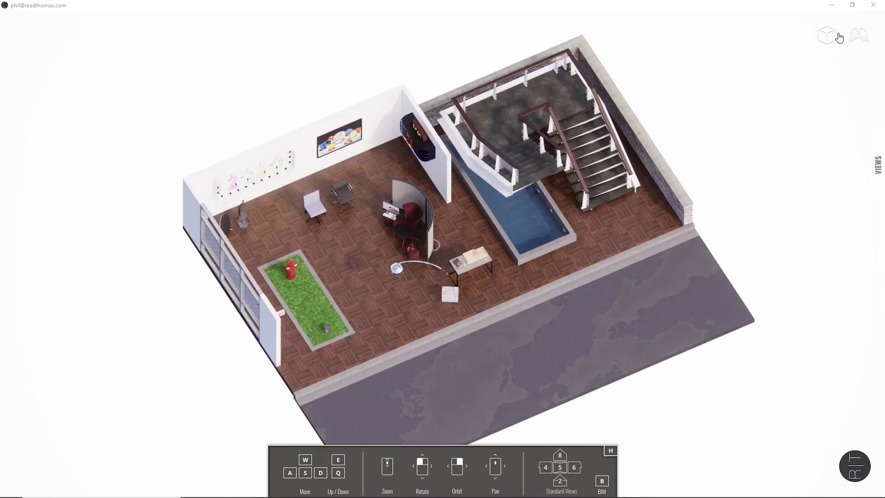
pyautogui.click(828, 37)
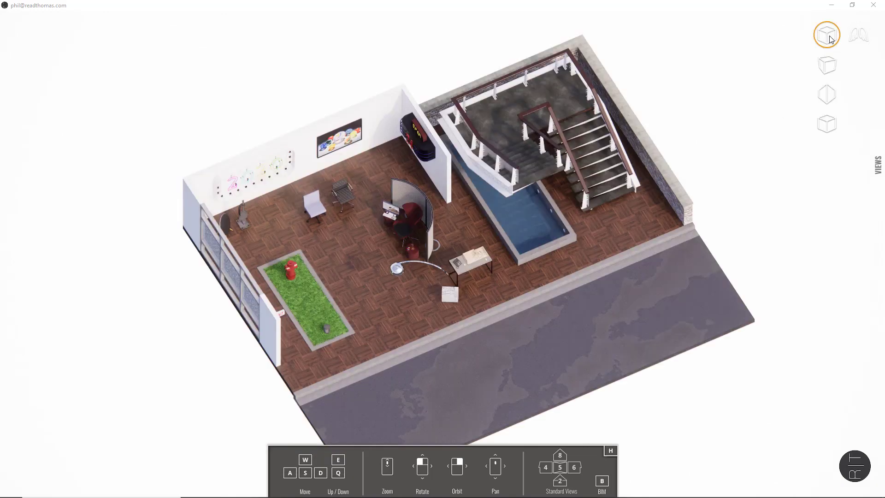
pyautogui.click(827, 62)
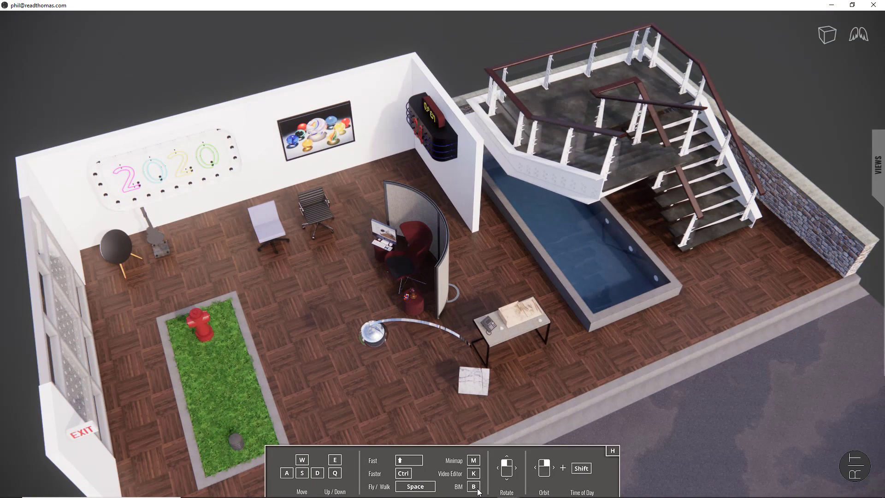
# Open BIM Information, inspect the Neon Lighting and painting properties, and return to the element list.
pyautogui.press('b')
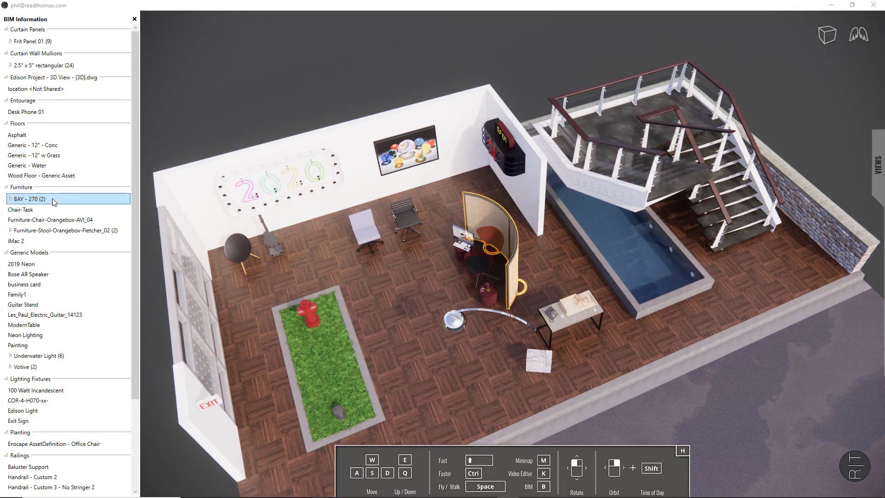
pyautogui.click(32, 337)
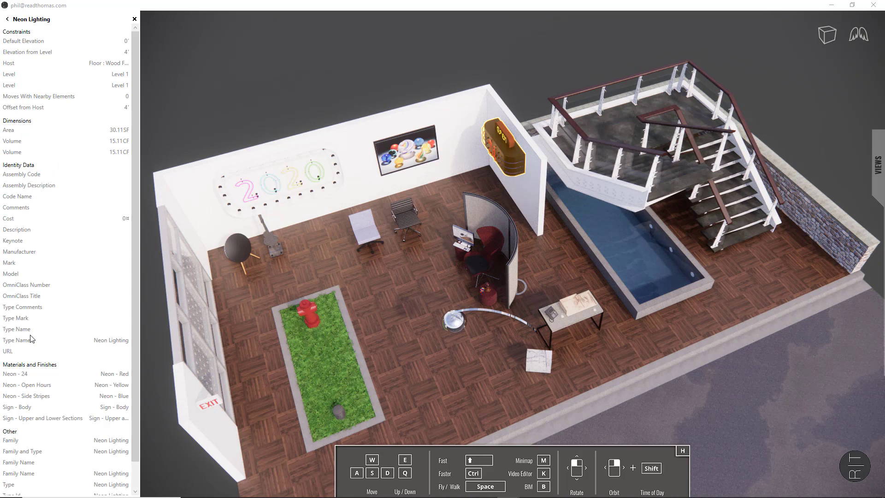
pyautogui.click(250, 82)
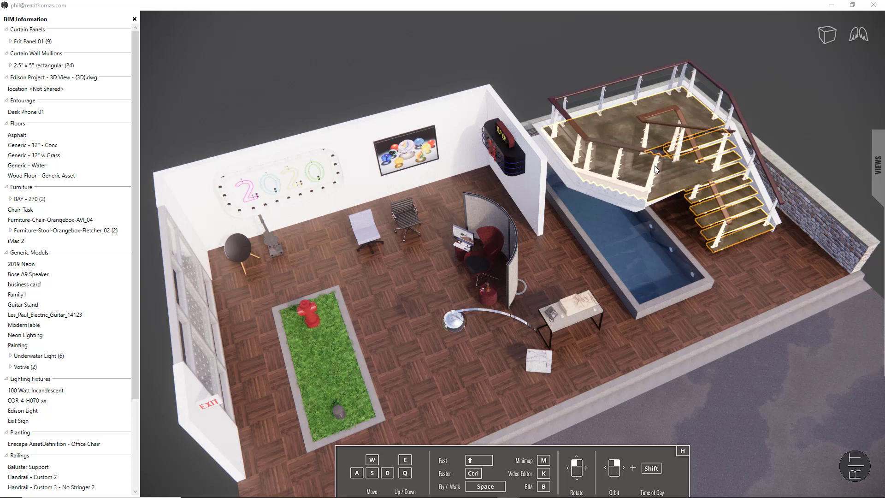
pyautogui.click(431, 137)
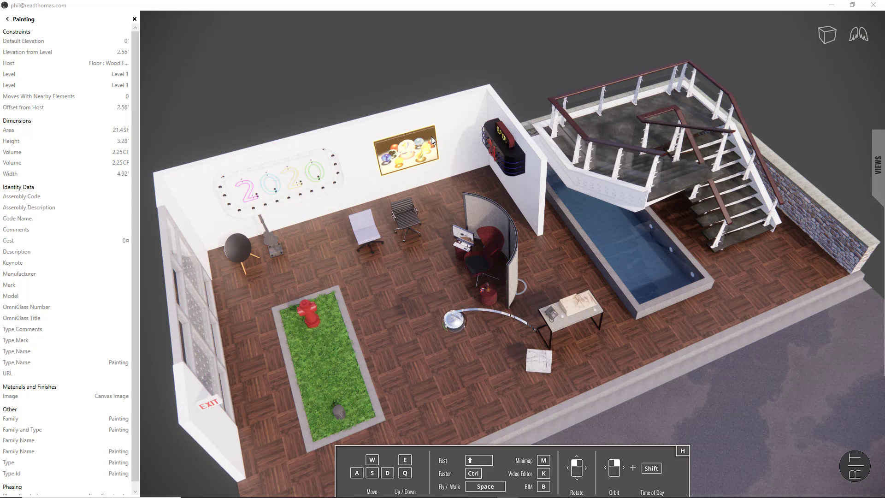
pyautogui.press('Escape')
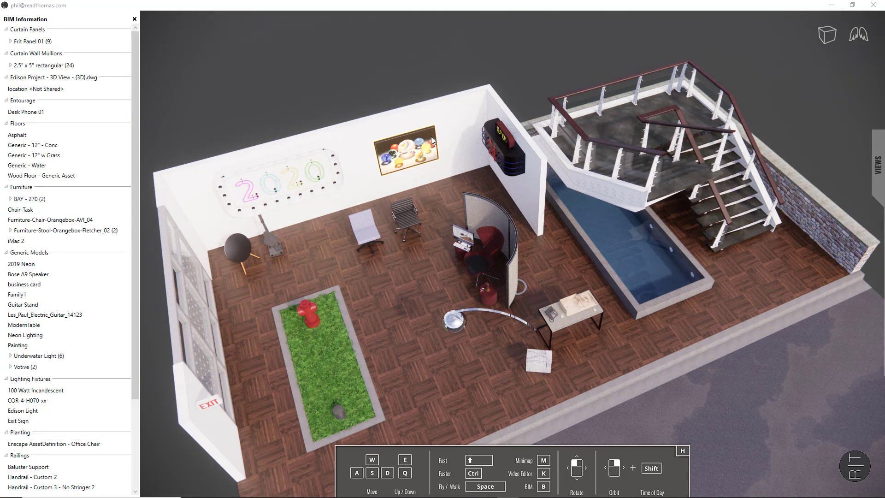
# Hide the BIM Information panel with the B shortcut to reveal the full office scene.
pyautogui.press('b')
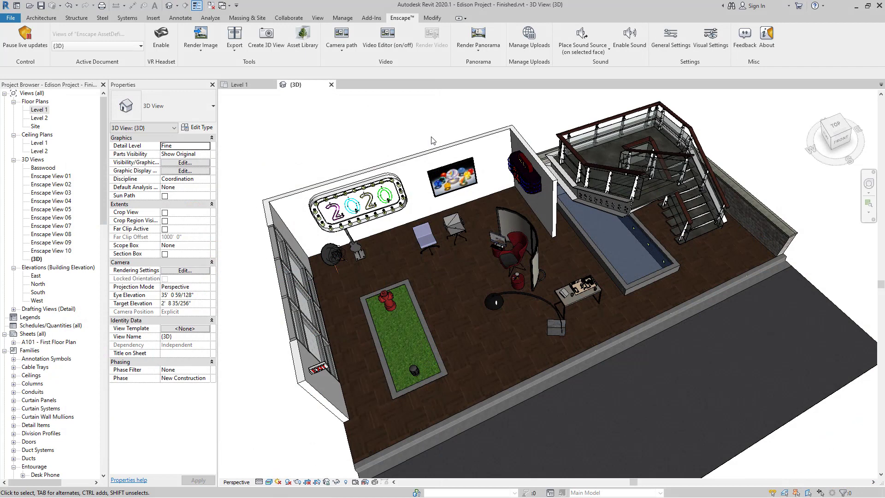
# Zoom Region (ZR) onto the two chairs in the 3D view, then open the Level 1 floor plan.
pyautogui.press('z')
pyautogui.press('r')
pyautogui.moveTo(387, 197); pyautogui.dragTo(479, 257)
pyautogui.moveTo(563, 276); pyautogui.dragTo(471, 211, button='middle')
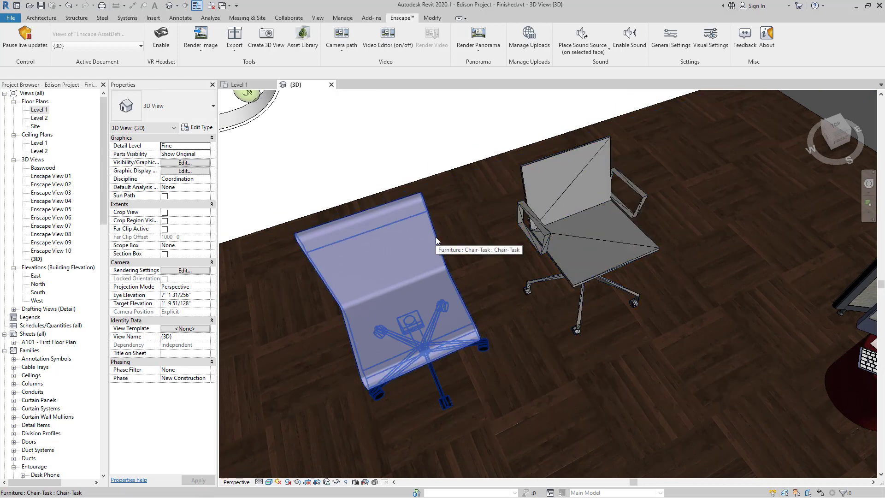
pyautogui.doubleClick(40, 110)
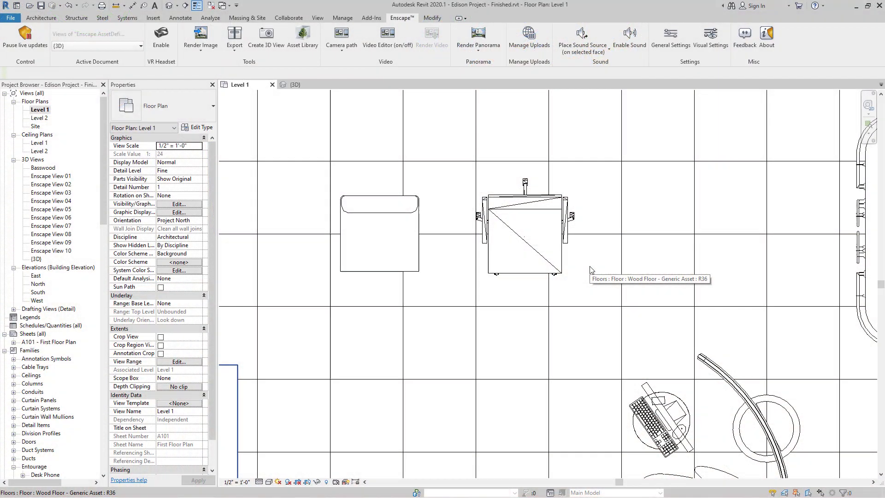
# Find Office Chair under the Furniture office tag and link it to the Chair-Task family.
pyautogui.click(290, 44)
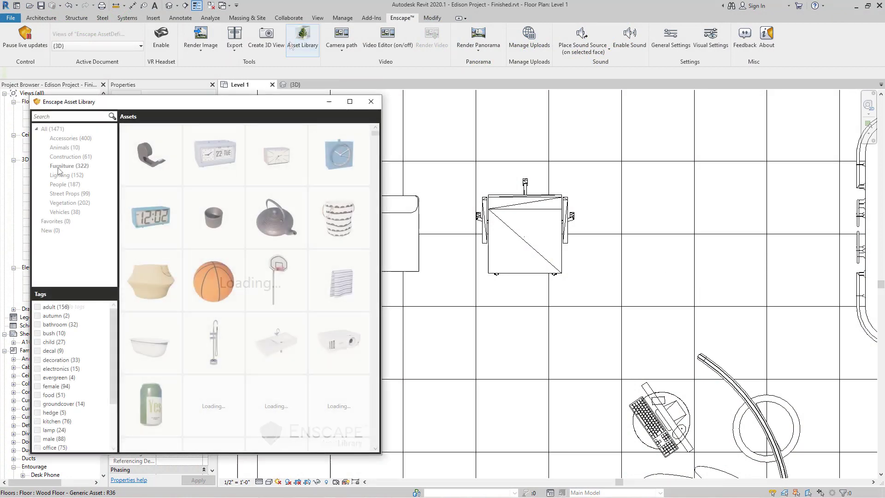
pyautogui.click(60, 167)
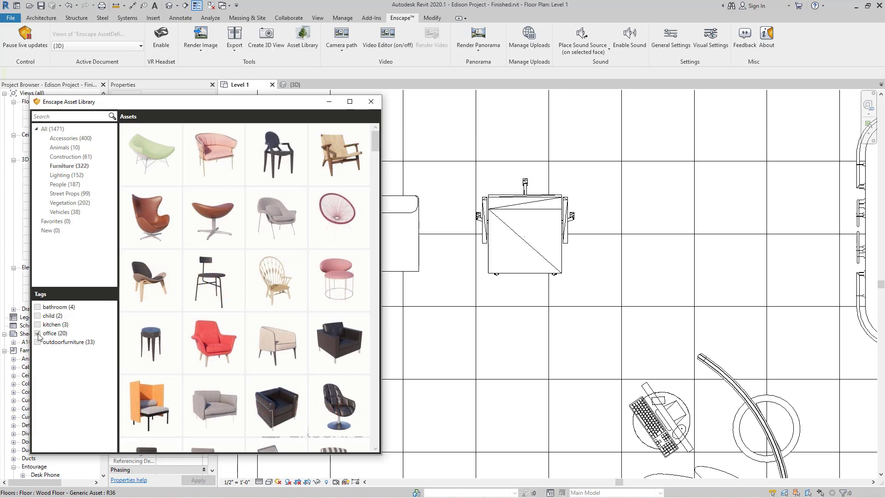
pyautogui.click(38, 341)
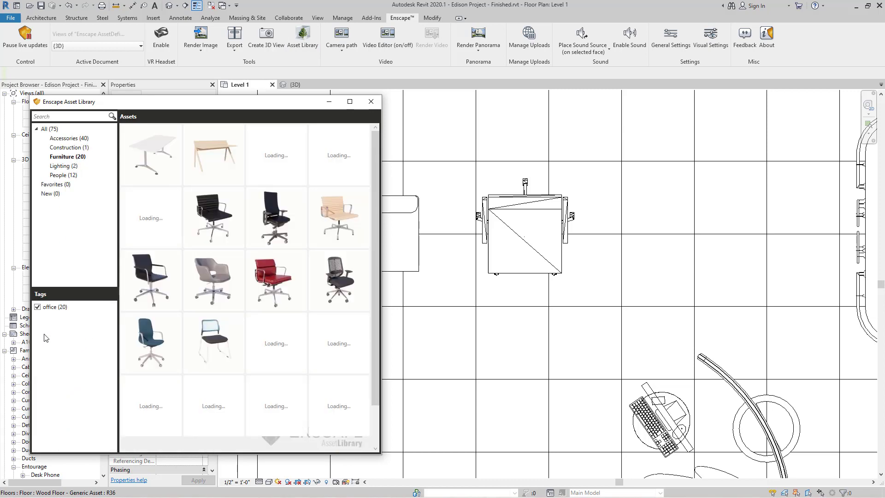
pyautogui.moveTo(211, 237)
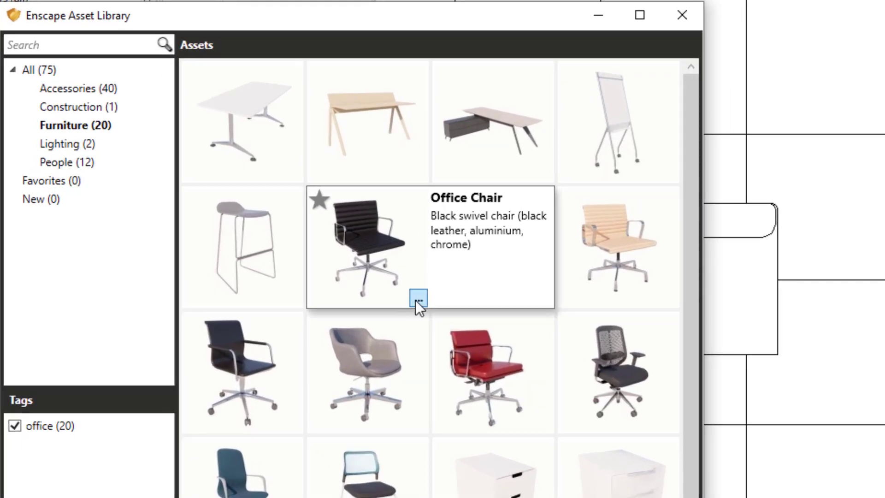
pyautogui.click(416, 299)
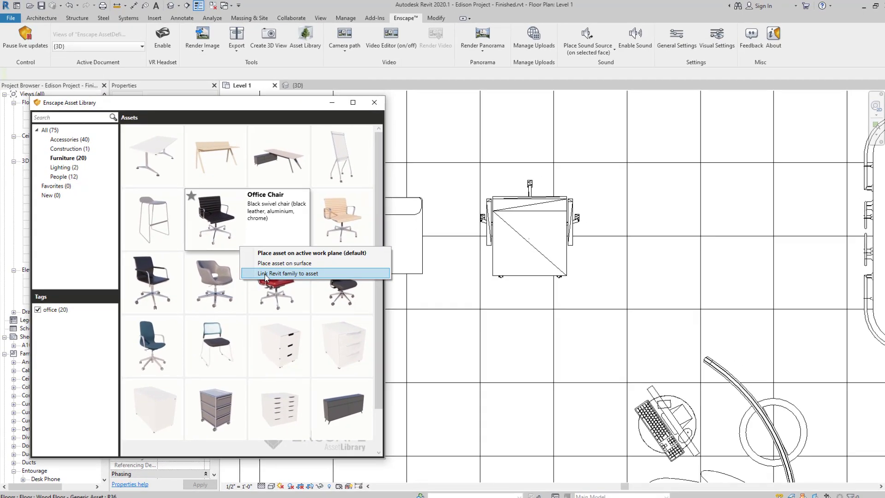
pyautogui.click(263, 271)
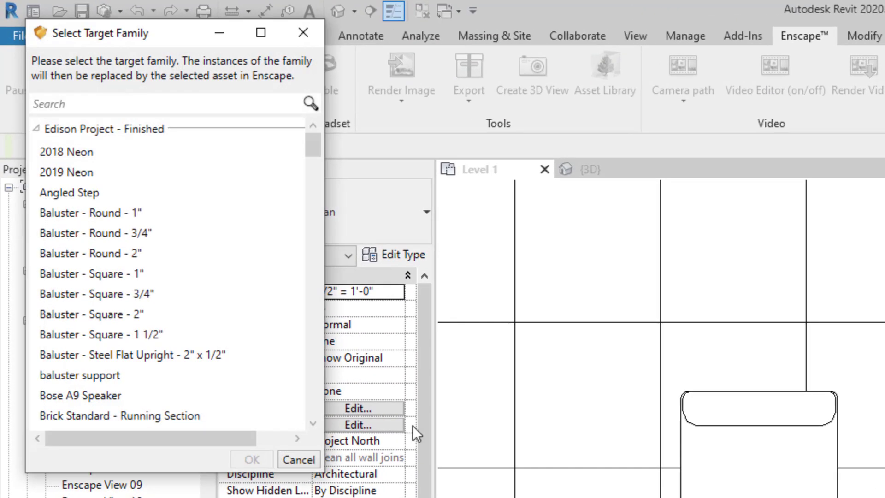
pyautogui.click(92, 102)
pyautogui.write('task')
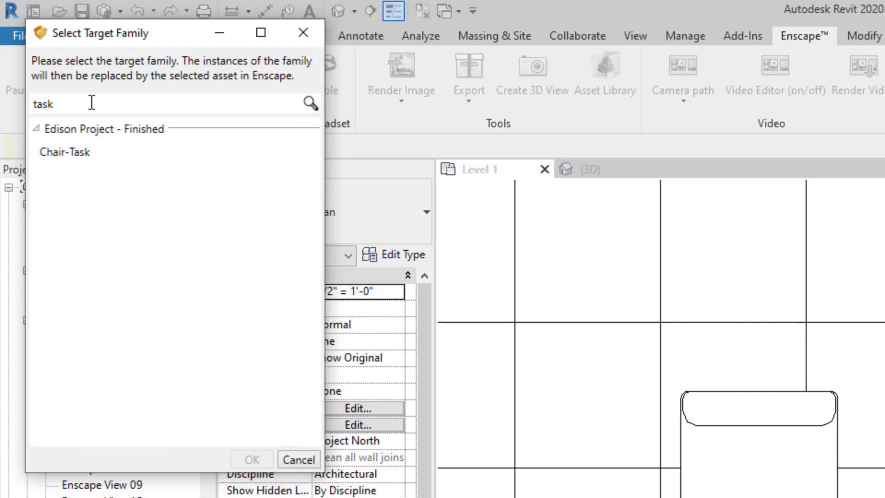
pyautogui.click(60, 148)
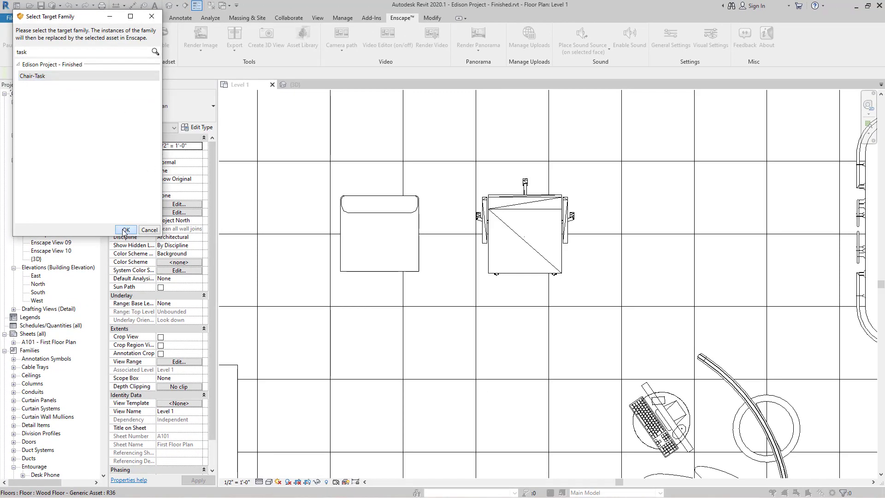
pyautogui.click(125, 229)
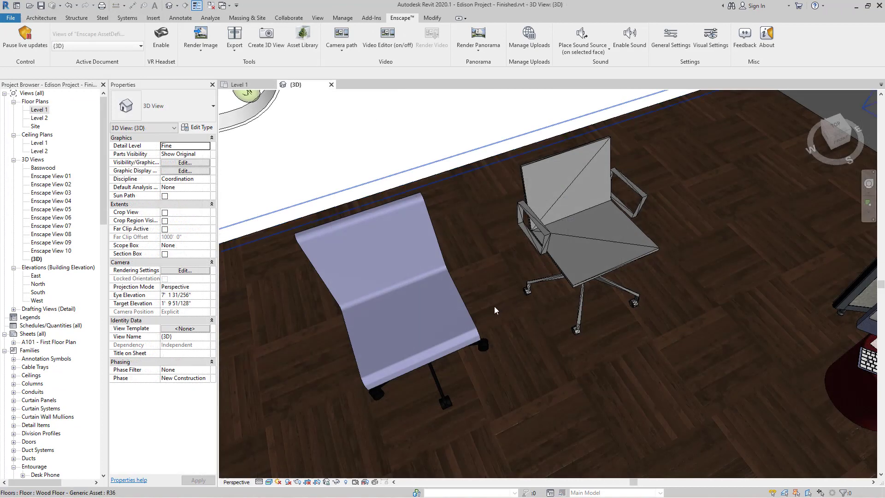
# Orbit Enscape's view to check the replaced chair, then zoom the Revit floor plan onto the building.
pyautogui.moveTo(494, 306)
pyautogui.keyDown('shift'); pyautogui.mouseDown(button='middle')
pyautogui.moveTo(503, 302)
pyautogui.moveTo(500, 290)
pyautogui.moveTo(491, 295)
pyautogui.mouseUp(button='middle'); pyautogui.keyUp('shift')
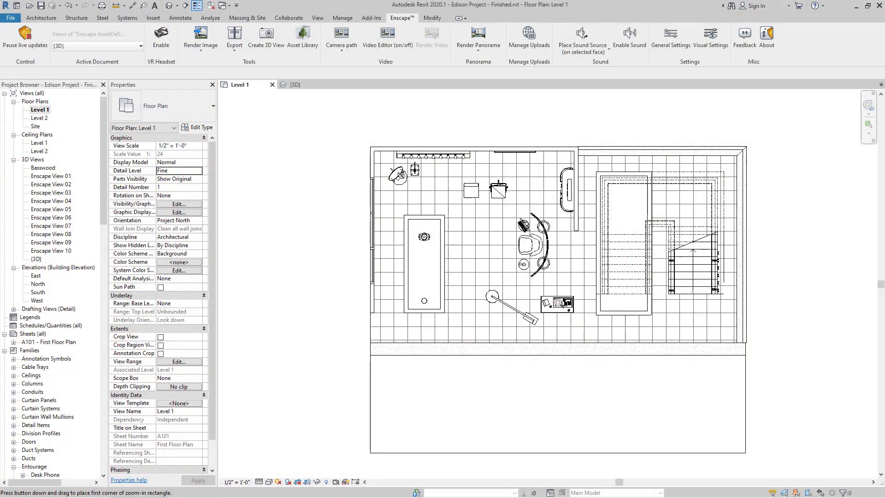
pyautogui.moveTo(525, 290); pyautogui.dragTo(593, 333)
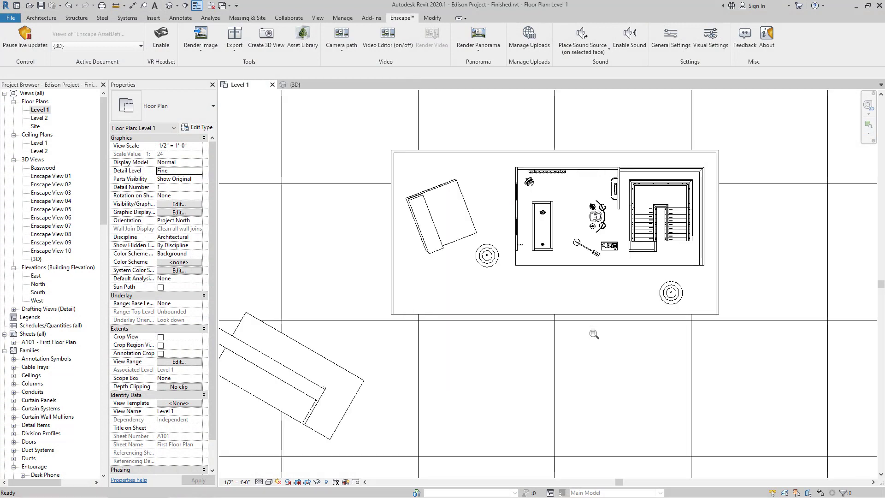
# Select the desk phone in the Level 1 plan and view its available types in Properties.
pyautogui.click(454, 245)
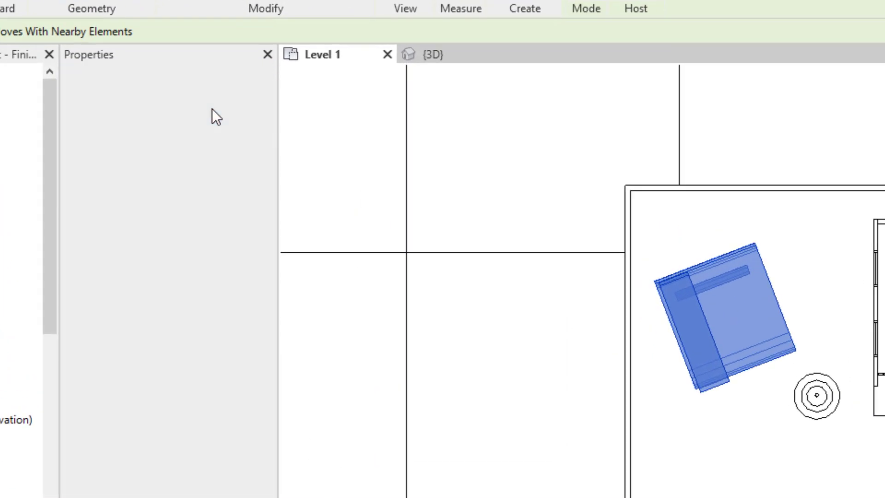
pyautogui.click(212, 108)
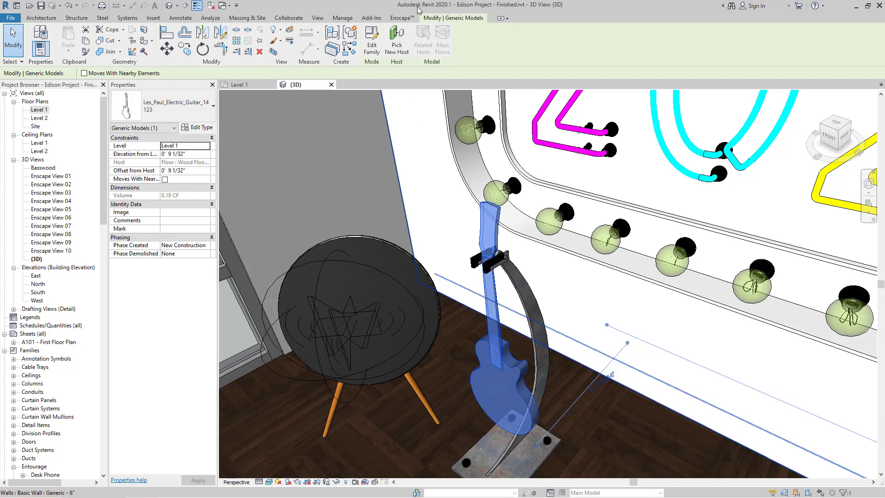
# Search the asset library for 'guitar' and link the Guitar asset to Les_Paul_Electric_Guitar_14123.
pyautogui.click(400, 18)
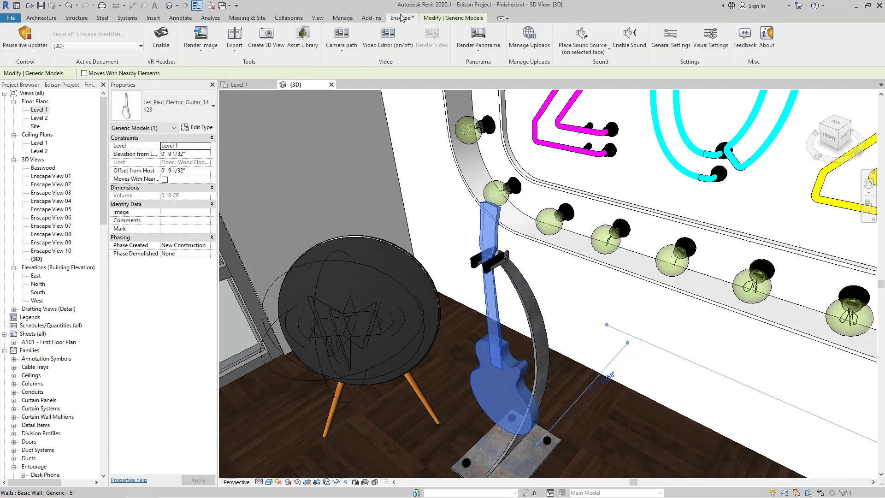
pyautogui.click(303, 37)
pyautogui.click(124, 231)
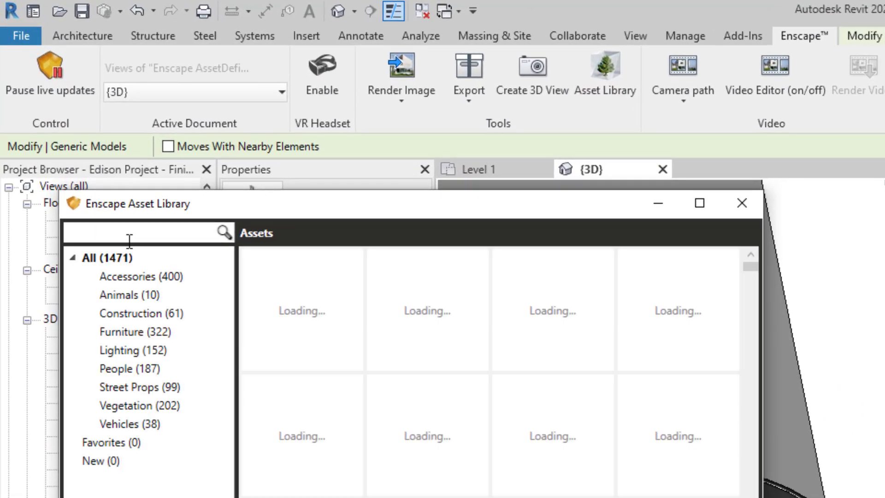
pyautogui.write('guitar')
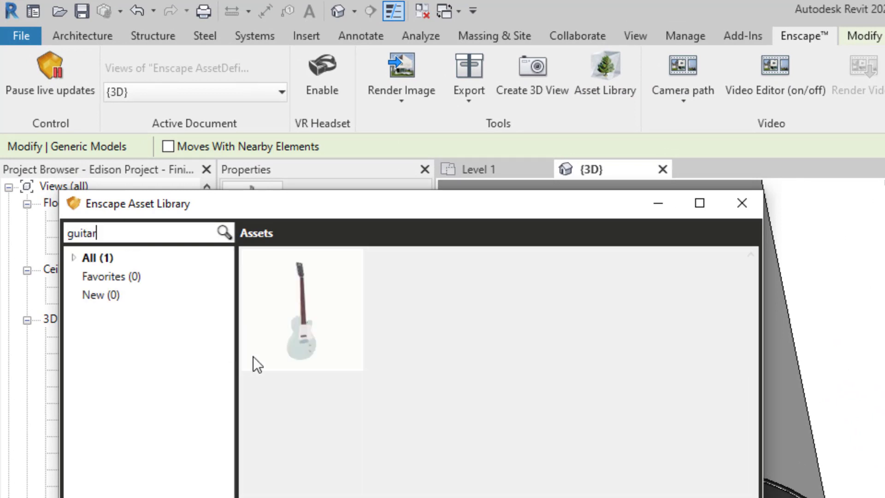
pyautogui.click(355, 363)
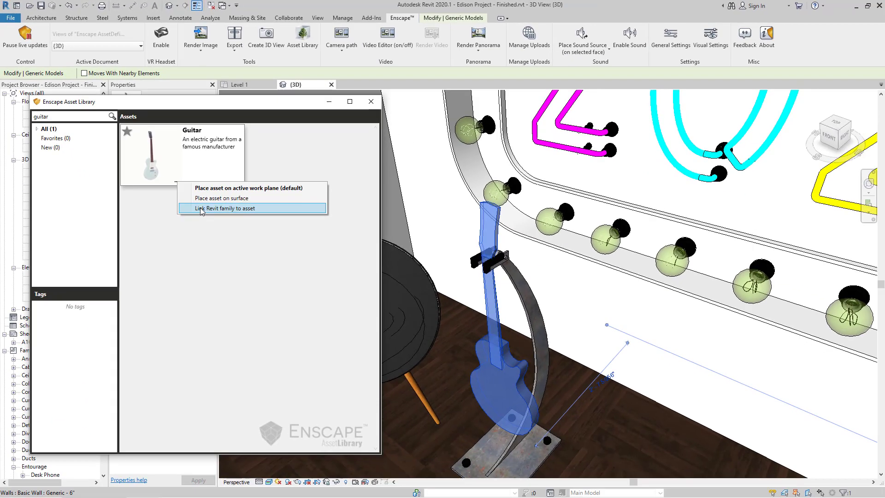
pyautogui.click(372, 386)
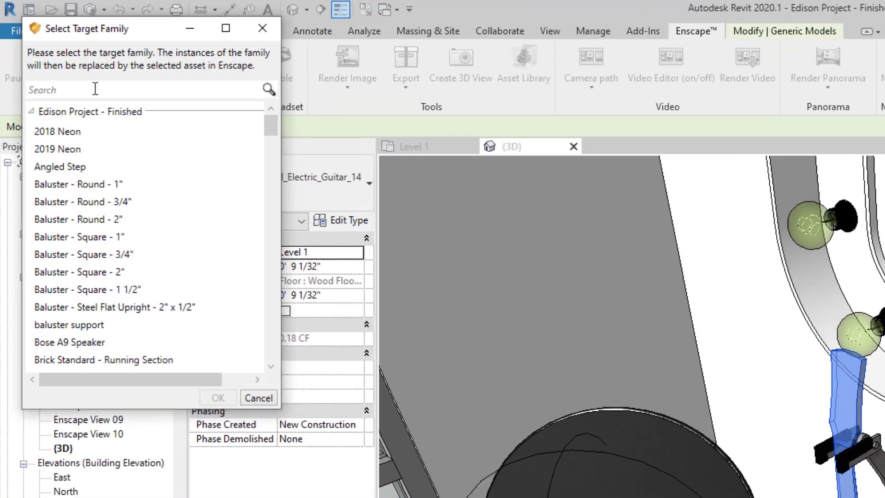
pyautogui.click(55, 51)
pyautogui.write('g')
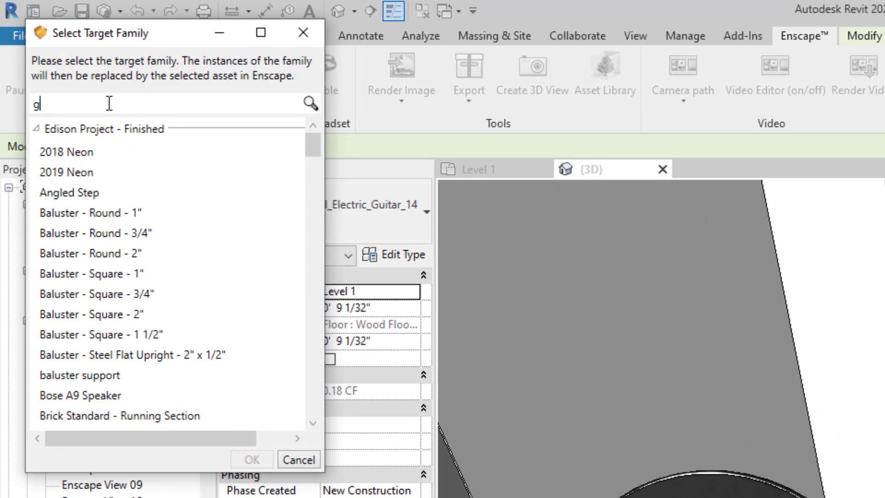
pyautogui.write('uitar')
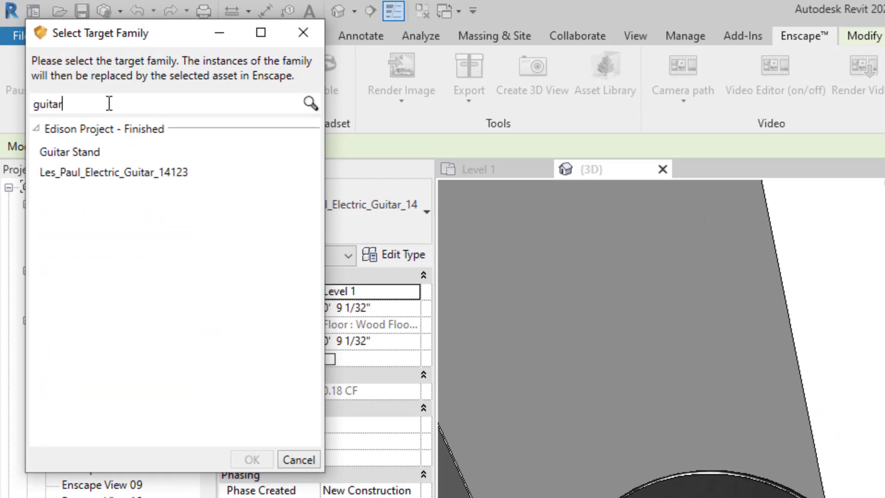
pyautogui.click(59, 178)
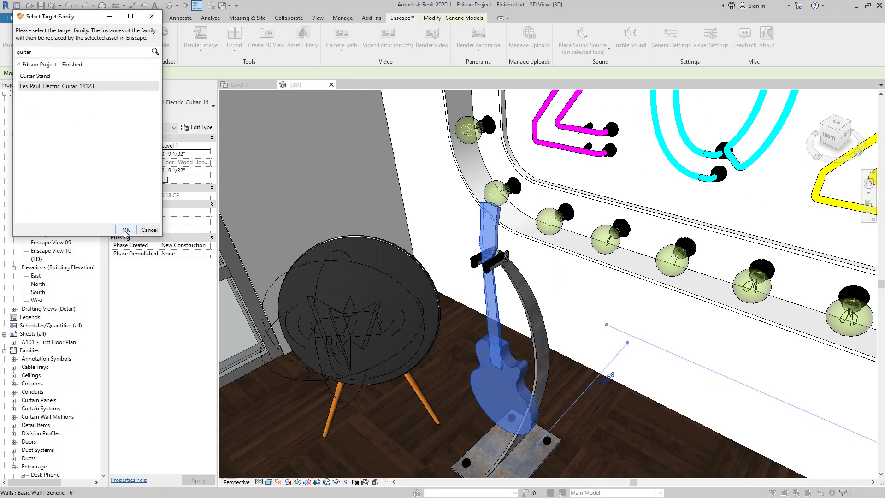
pyautogui.click(251, 460)
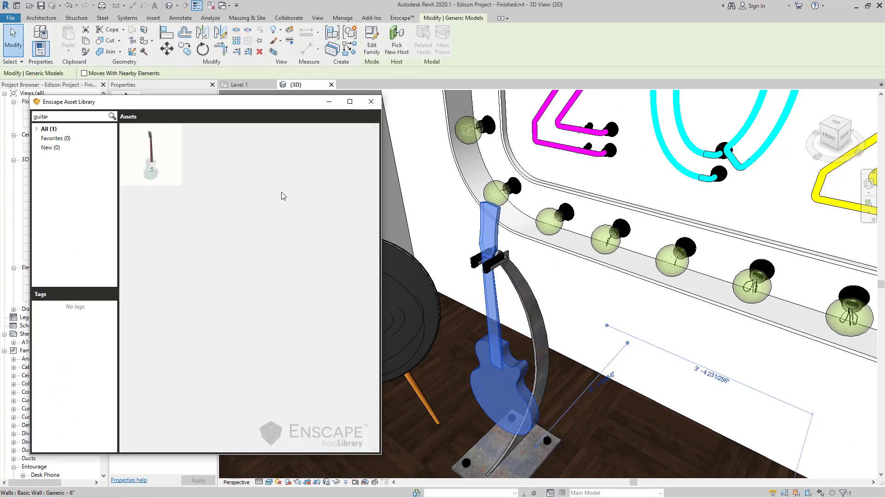
# Close the Enscape asset library to view the teal electric guitar rendered on the stand.
pyautogui.click(372, 102)
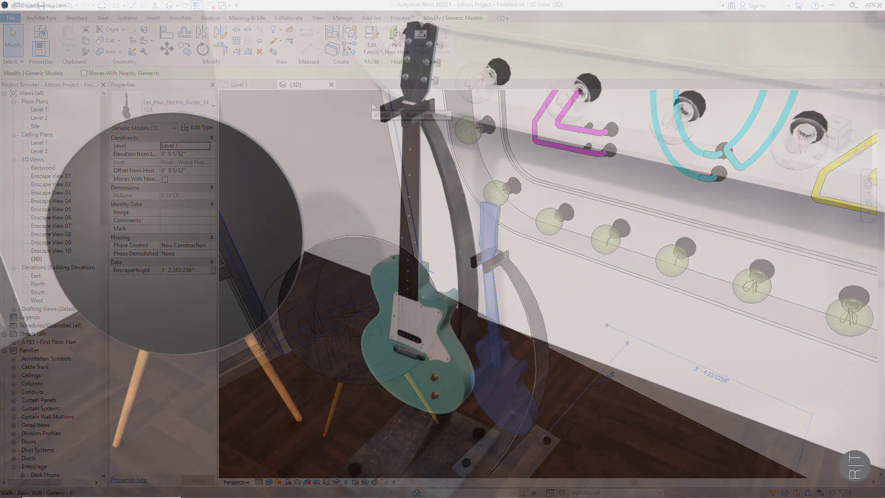